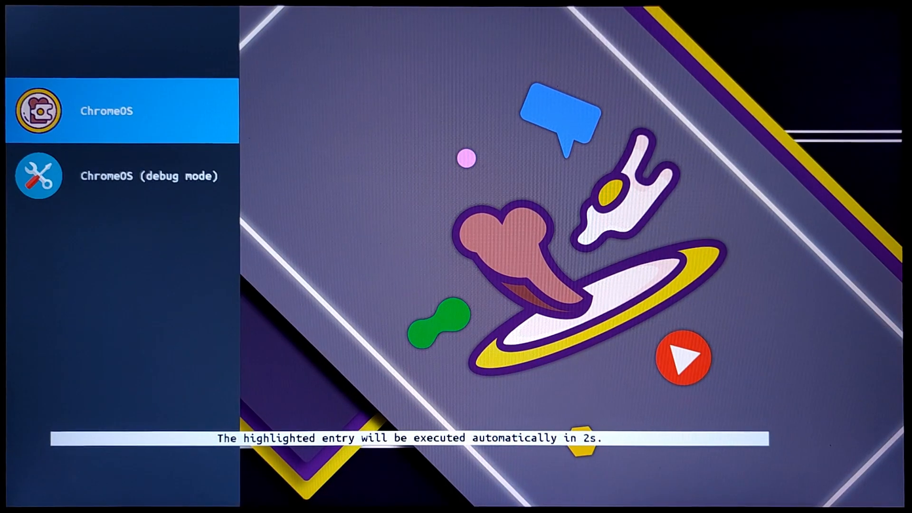
Step: Edit the ChromeOS GRUB entry to add ' 5.10' after the kernel path and boot it
{"action": "key", "text": "e"}
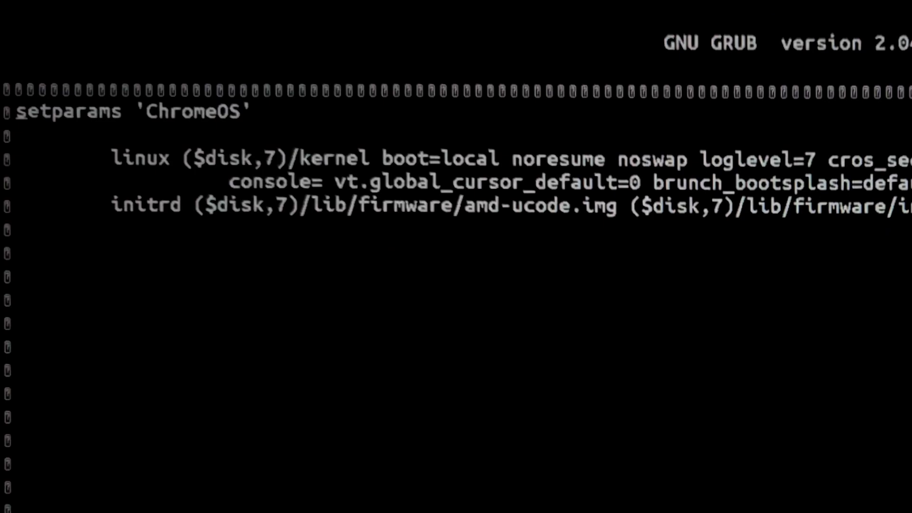
{"action": "key", "text": "Right"}
{"action": "key", "text": "Right"}
{"action": "key", "text": "Right"}
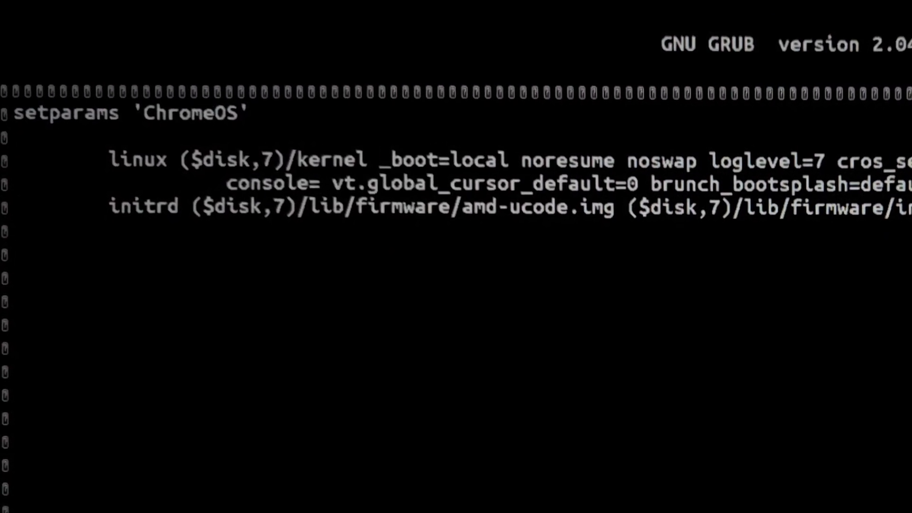
{"action": "type", "text": "5.10"}
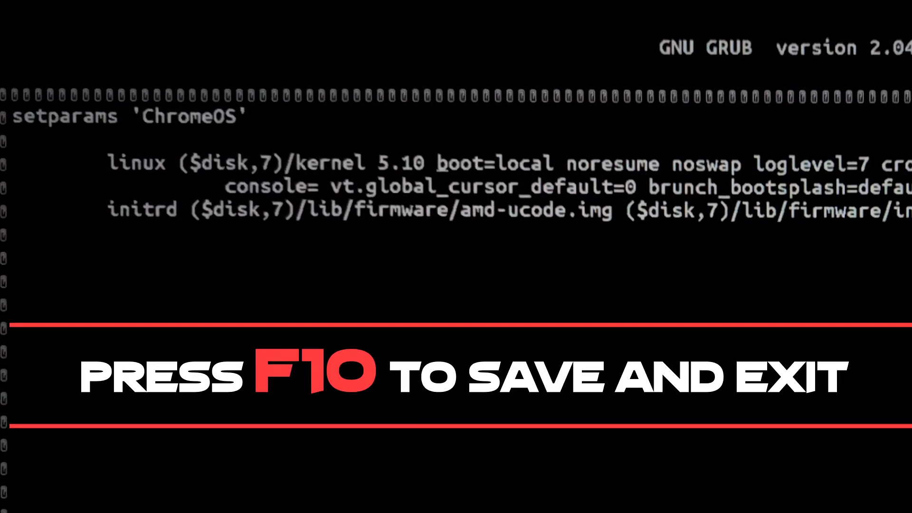
{"action": "key", "text": "F10"}
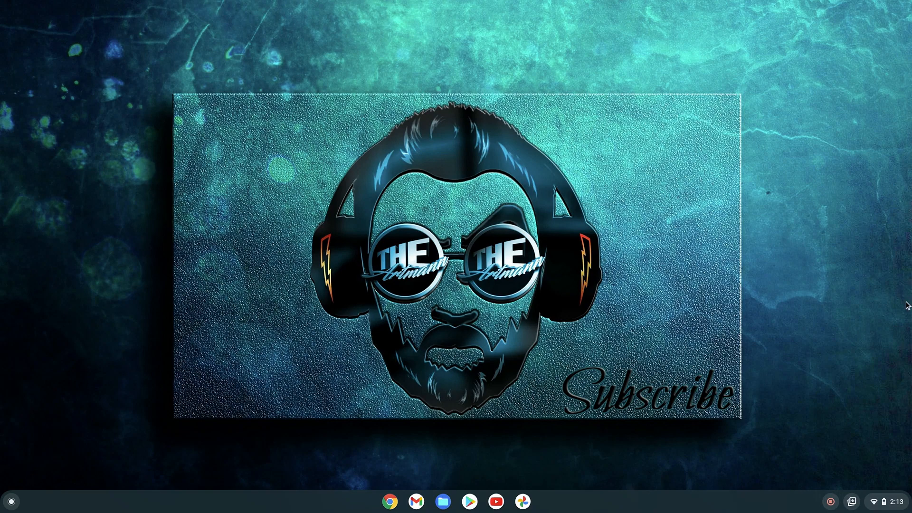
Step: Launch Chrome, search 'brunch framework' and go to the sebanc/brunch GitHub repository
{"action": "left_click", "coordinate": [390, 500]}
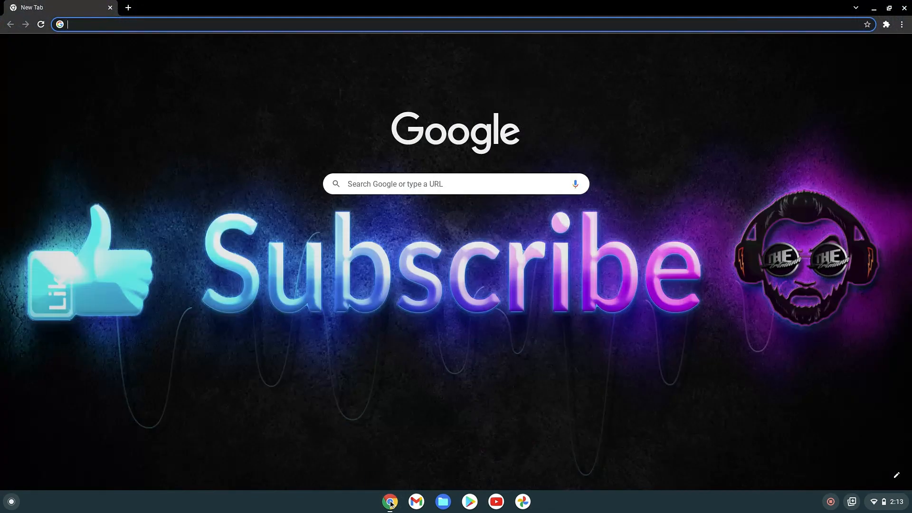
{"action": "type", "text": "brunch framework"}
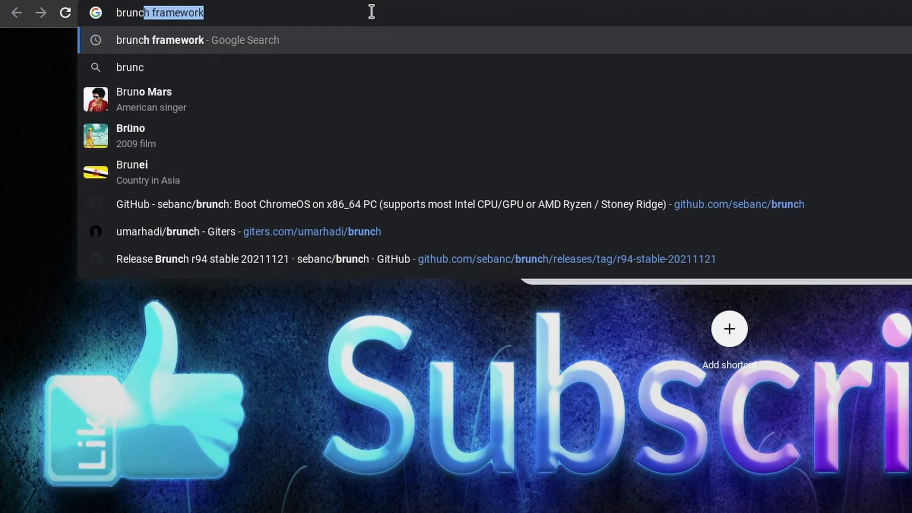
{"action": "key", "text": "Return"}
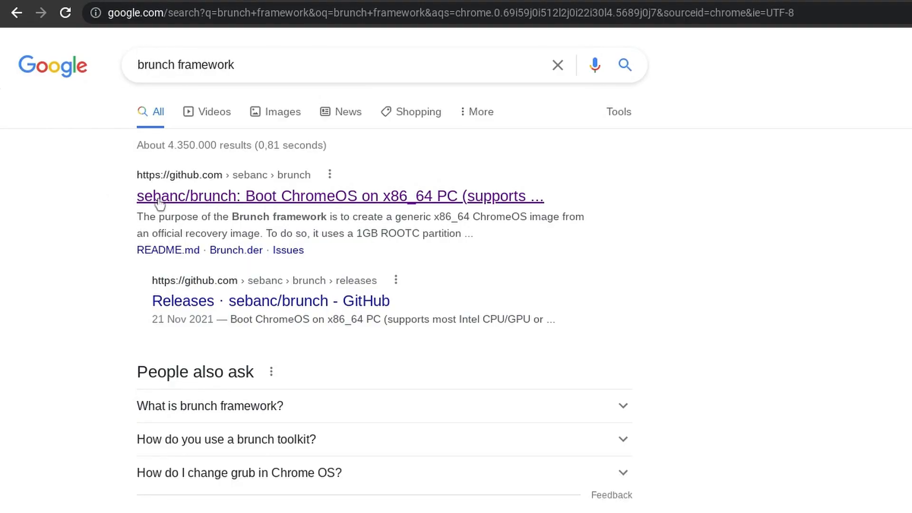
{"action": "left_click", "coordinate": [283, 195]}
{"action": "scroll", "coordinate": [132, 249], "scroll_direction": "down", "scroll_amount": 5}
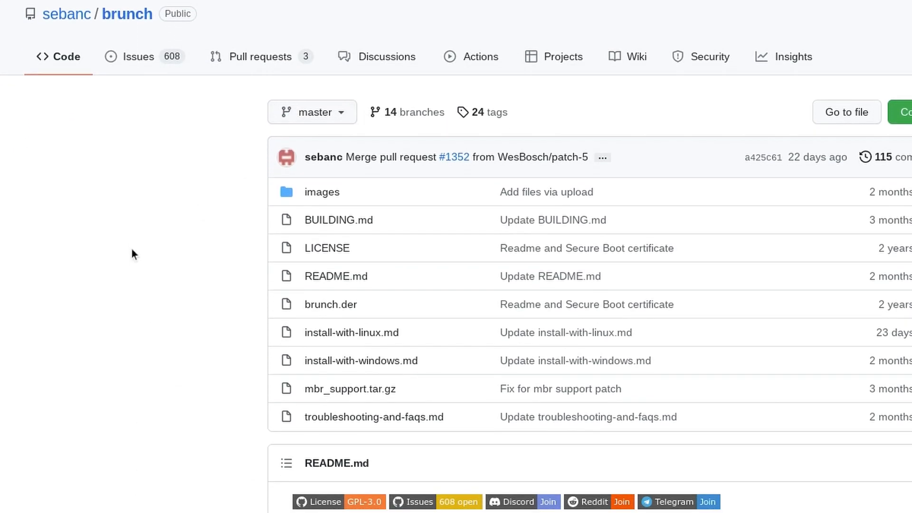
{"action": "scroll", "coordinate": [137, 247], "scroll_direction": "down", "scroll_amount": 5}
{"action": "scroll", "coordinate": [141, 185], "scroll_direction": "down", "scroll_amount": 5}
{"action": "scroll", "coordinate": [141, 185], "scroll_direction": "down", "scroll_amount": 10}
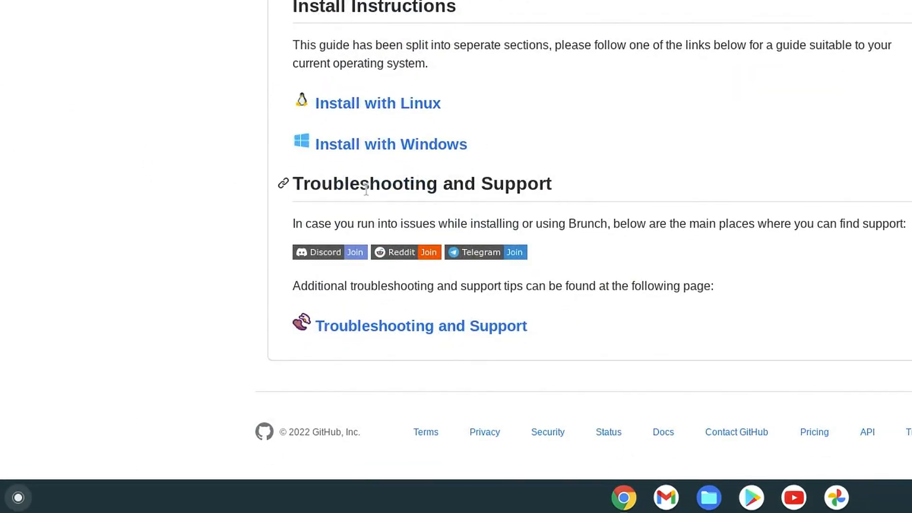
Step: Go to Troubleshooting and Support and expand 'Click to learn about framework options'
{"action": "left_click", "coordinate": [463, 325]}
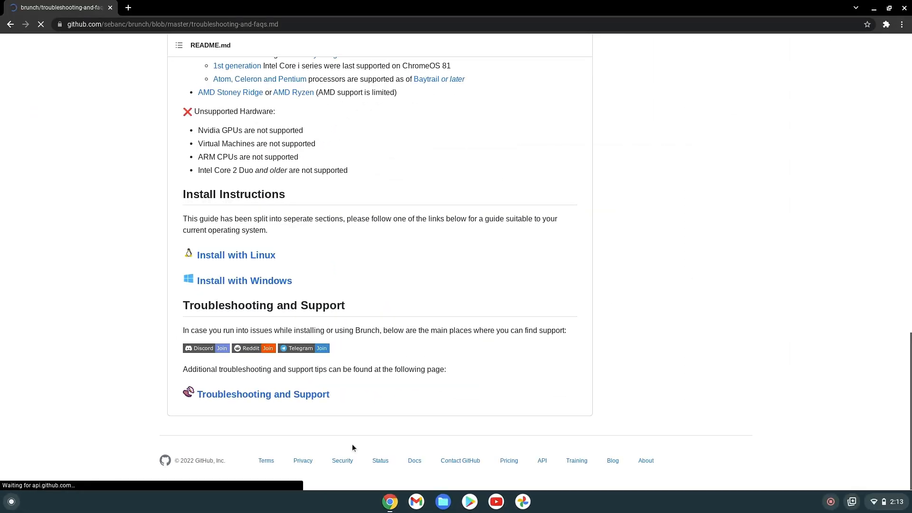
{"action": "scroll", "coordinate": [352, 444], "scroll_direction": "down", "scroll_amount": 5}
{"action": "scroll", "coordinate": [346, 364], "scroll_direction": "down", "scroll_amount": 10}
{"action": "scroll", "coordinate": [346, 365], "scroll_direction": "down", "scroll_amount": 8}
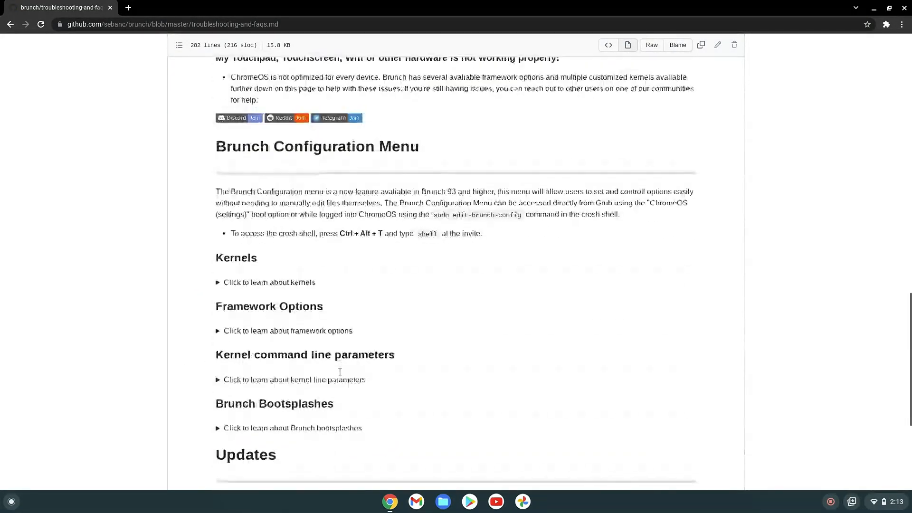
{"action": "scroll", "coordinate": [346, 365], "scroll_direction": "down", "scroll_amount": 3}
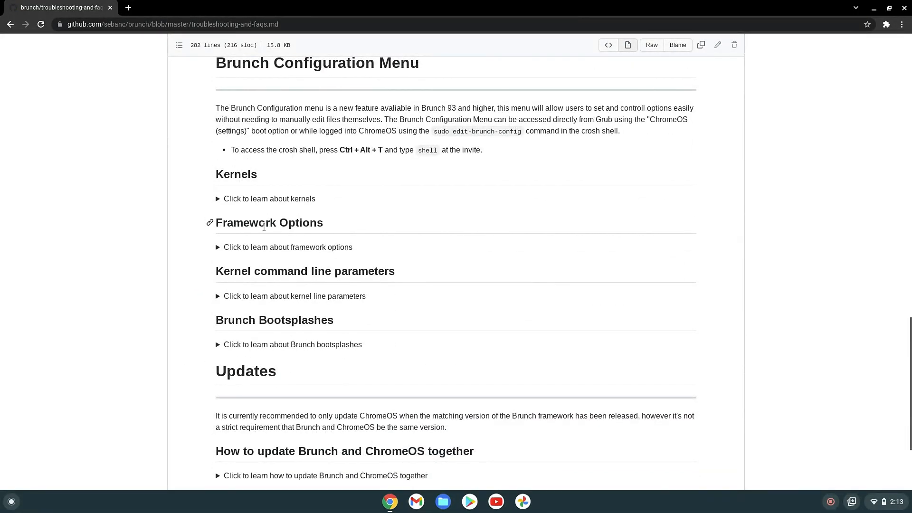
{"action": "left_click", "coordinate": [274, 247]}
{"action": "scroll", "coordinate": [120, 292], "scroll_direction": "down", "scroll_amount": 3}
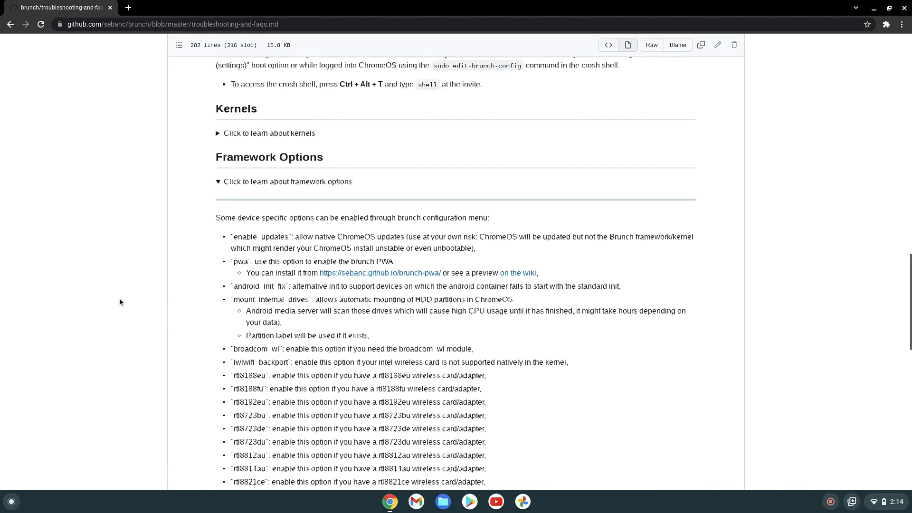
{"action": "scroll", "coordinate": [119, 298], "scroll_direction": "down", "scroll_amount": 2}
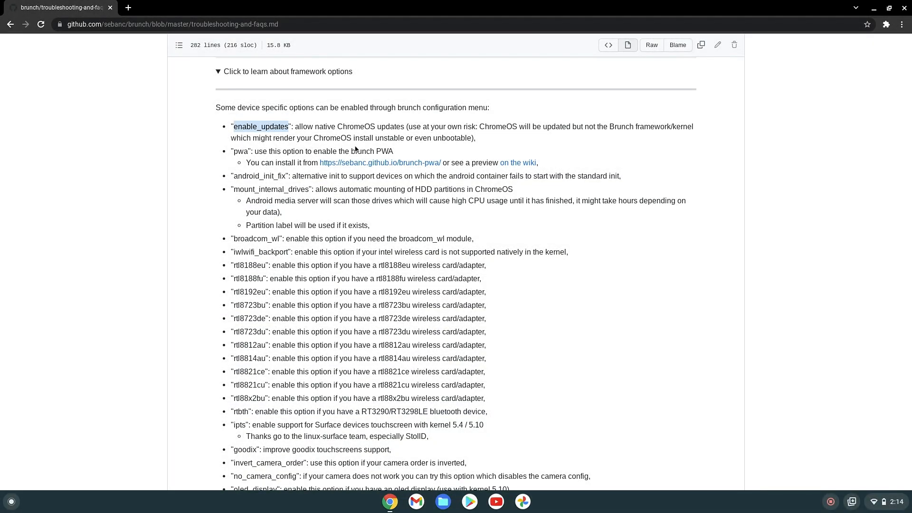
{"action": "left_click", "coordinate": [219, 123]}
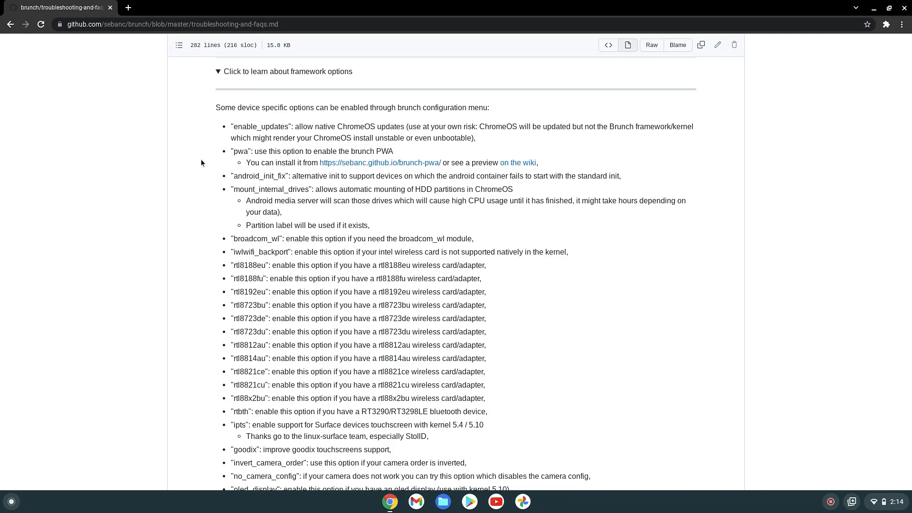
{"action": "scroll", "coordinate": [200, 158], "scroll_direction": "down", "scroll_amount": 4}
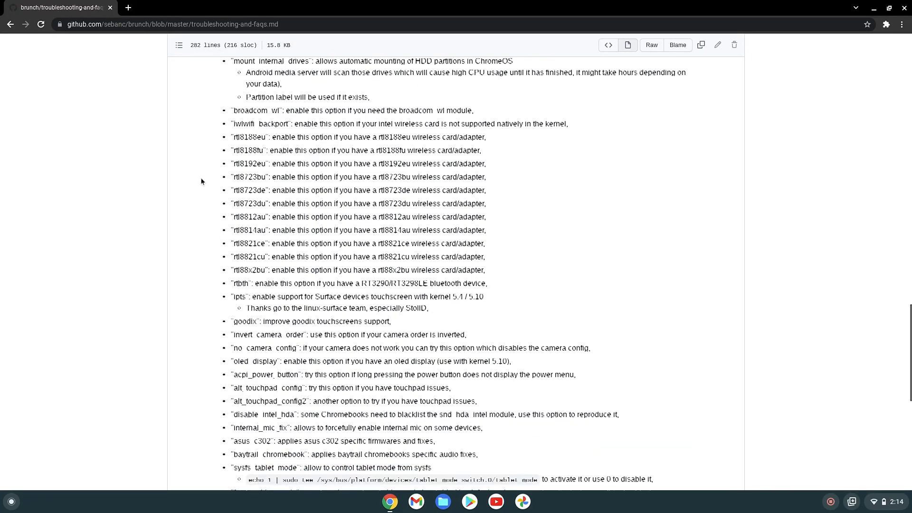
{"action": "scroll", "coordinate": [201, 177], "scroll_direction": "down", "scroll_amount": 3}
{"action": "scroll", "coordinate": [199, 178], "scroll_direction": "down", "scroll_amount": 2}
{"action": "scroll", "coordinate": [202, 179], "scroll_direction": "up", "scroll_amount": 3}
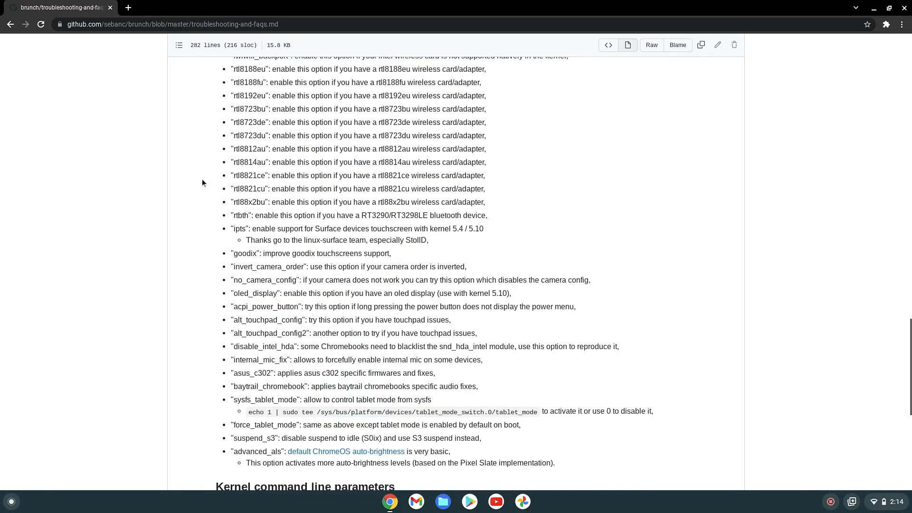
{"action": "scroll", "coordinate": [201, 179], "scroll_direction": "up", "scroll_amount": 3}
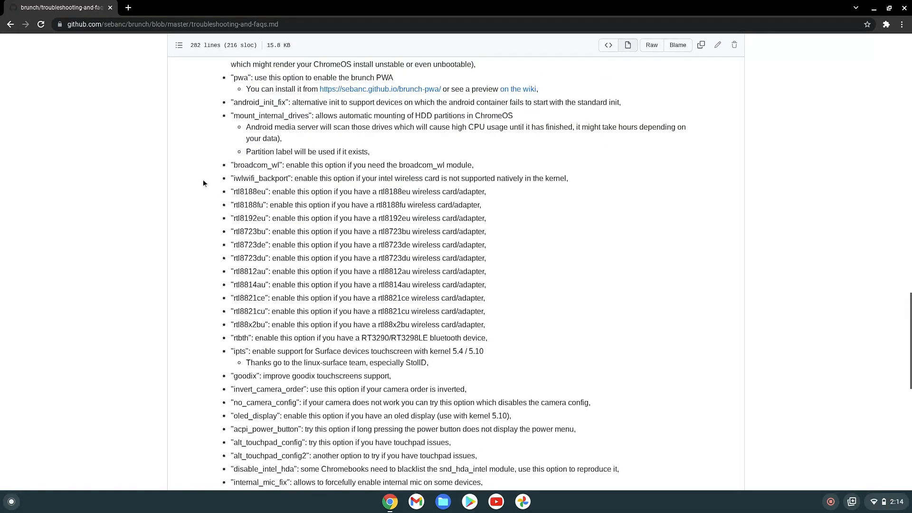
{"action": "scroll", "coordinate": [201, 179], "scroll_direction": "up", "scroll_amount": 3}
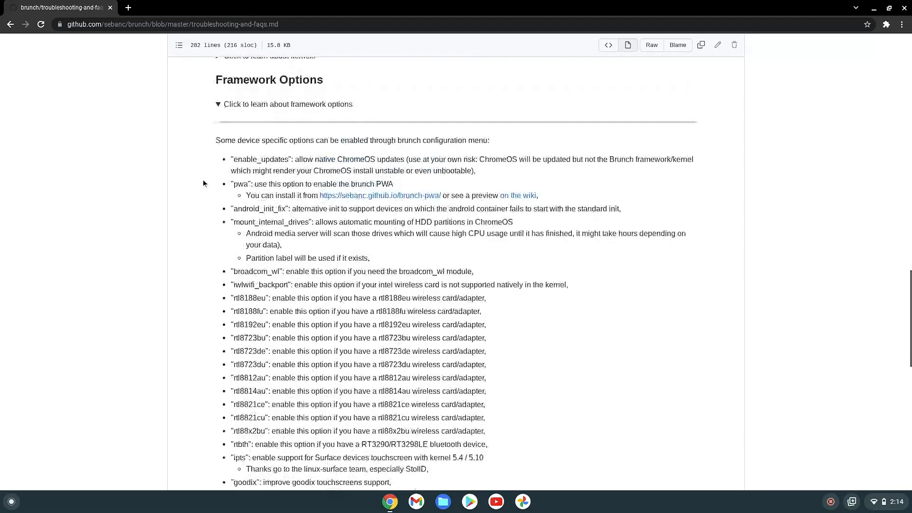
{"action": "scroll", "coordinate": [202, 179], "scroll_direction": "down", "scroll_amount": 1}
Step: Start crosh, enter shell and run the Brunch config editor on grub.cfg
{"action": "key", "text": "ctrl+alt+t"}
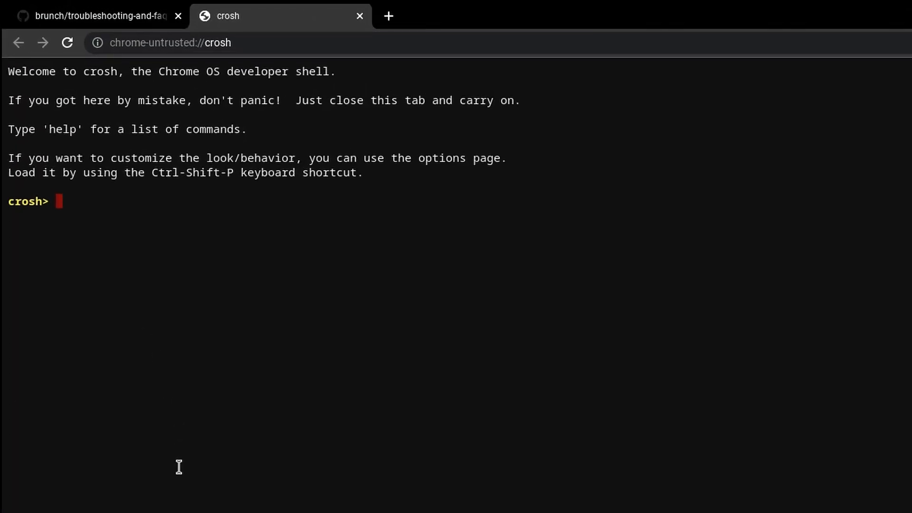
{"action": "type", "text": "s"}
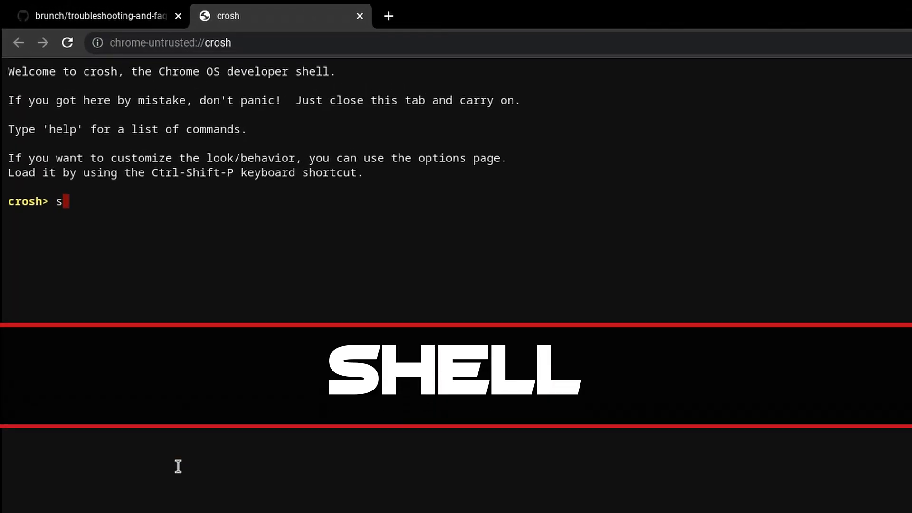
{"action": "type", "text": "hel"}
{"action": "type", "text": "l"}
{"action": "key", "text": "Return"}
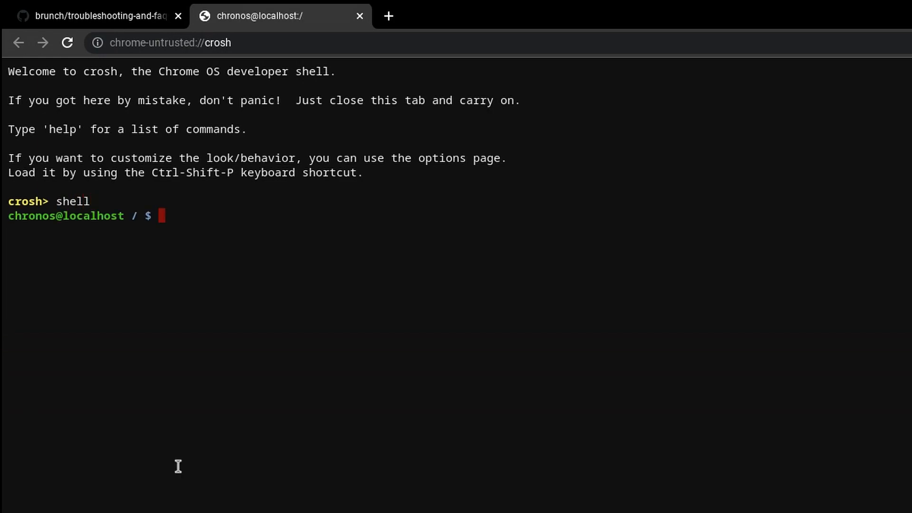
{"action": "type", "text": "sudo edit-brunch-config"}
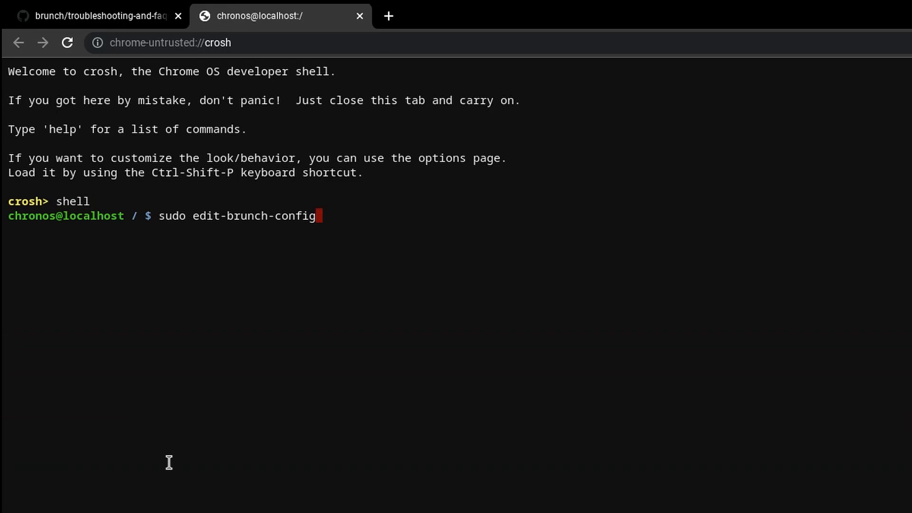
{"action": "key", "text": "Return"}
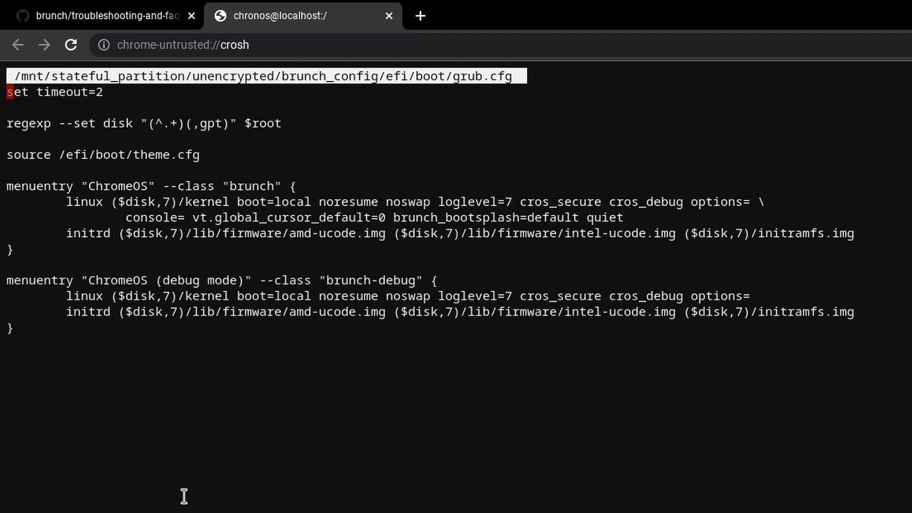
Step: Move the nano caret to the empty value after options= in the ChromeOS boot entry
{"action": "key", "text": "Down"}
{"action": "key", "text": "Down"}
{"action": "key", "text": "Down"}
{"action": "key", "text": "Down"}
{"action": "key", "text": "Down"}
{"action": "key", "text": "Down"}
{"action": "key", "text": "ctrl+Right"}
{"action": "key", "text": "ctrl+Right"}
{"action": "key", "text": "ctrl+Right"}
{"action": "key", "text": "ctrl+Right"}
{"action": "key", "text": "ctrl+Right"}
{"action": "key", "text": "ctrl+Right"}
{"action": "key", "text": "ctrl+Right"}
{"action": "key", "text": "Right"}
{"action": "key", "text": "Right"}
{"action": "key", "text": "Right"}
{"action": "key", "text": "Right"}
{"action": "key", "text": "Right"}
{"action": "key", "text": "Right"}
{"action": "key", "text": "Right"}
{"action": "key", "text": "Right"}
{"action": "key", "text": "Right"}
{"action": "key", "text": "Right"}
{"action": "key", "text": "Right"}
{"action": "key", "text": "Right"}
{"action": "key", "text": "Right"}
{"action": "key", "text": "Right"}
{"action": "key", "text": "Right"}
{"action": "key", "text": "Right"}
{"action": "key", "text": "Right"}
{"action": "key", "text": "Right"}
{"action": "key", "text": "Right"}
{"action": "key", "text": "ctrl+Right"}
{"action": "key", "text": "ctrl+Right"}
{"action": "key", "text": "ctrl+Right"}
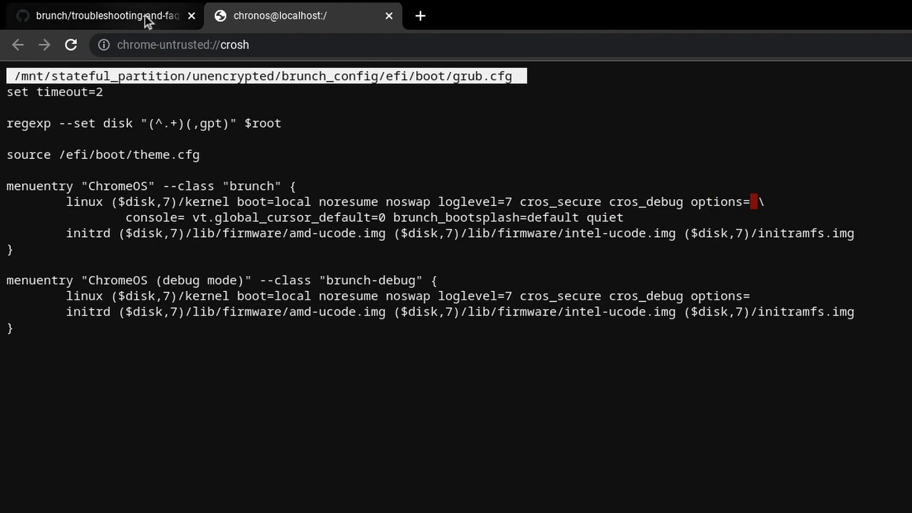
Step: Copy mount_internal_drives from the GitHub page and paste it after options= in grub.cfg
{"action": "left_click", "coordinate": [107, 15]}
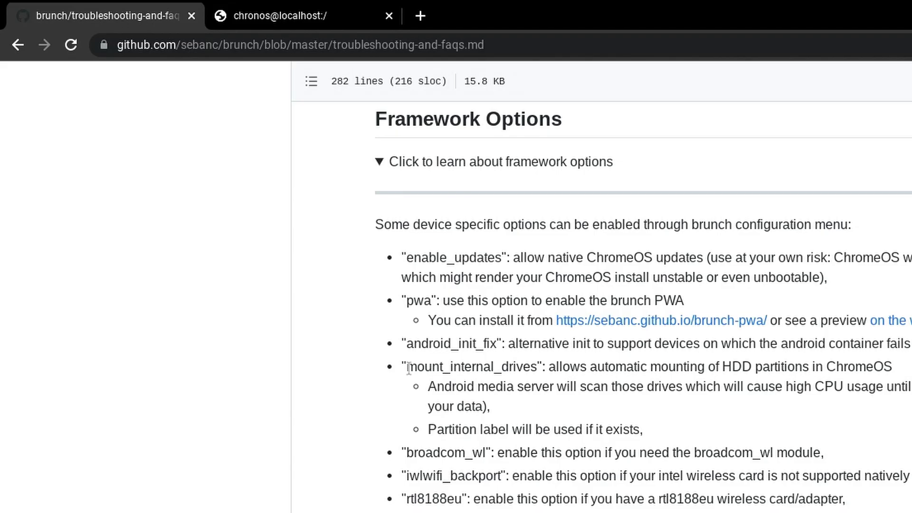
{"action": "double_click", "coordinate": [471, 367]}
{"action": "right_click", "coordinate": [519, 365]}
{"action": "left_click", "coordinate": [563, 381]}
{"action": "left_click", "coordinate": [322, 23]}
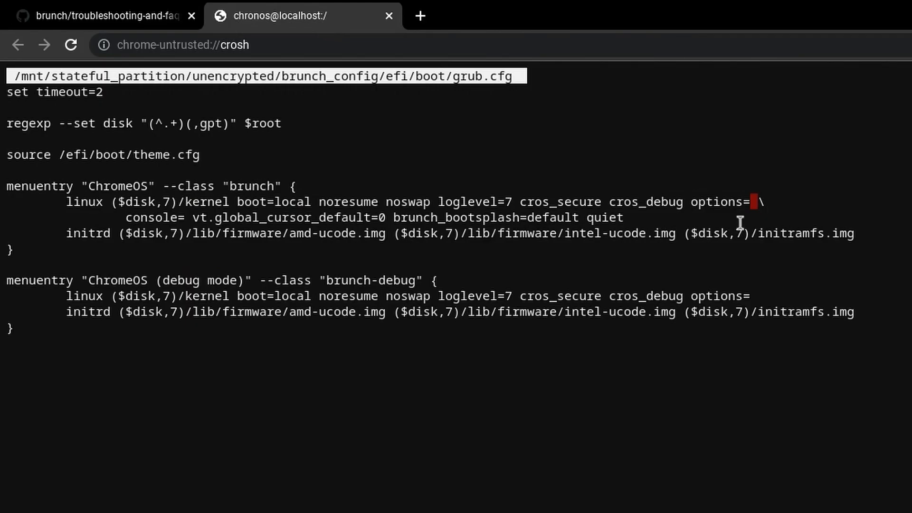
{"action": "key", "text": "ctrl+shift+v"}
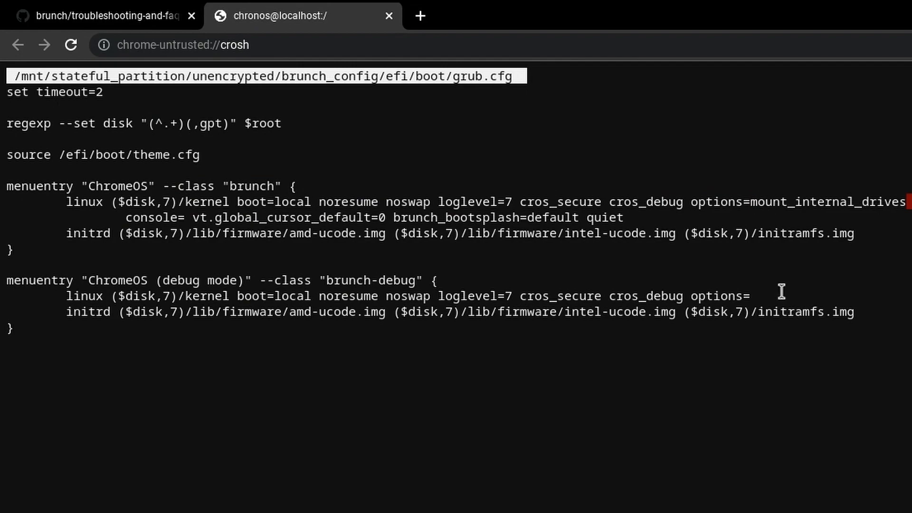
Step: Copy advanced_als from GitHub and paste it so options read mount_internal_drives,advanced_als
{"action": "left_click", "coordinate": [108, 16]}
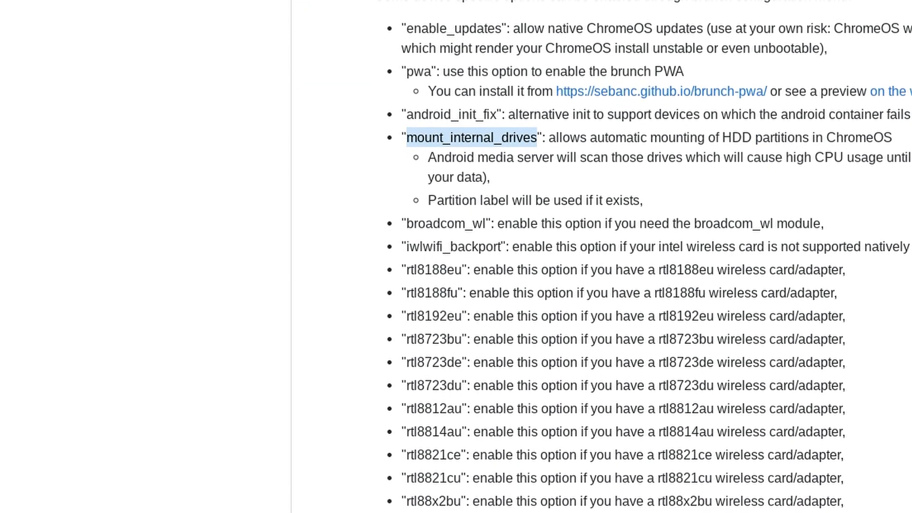
{"action": "scroll", "coordinate": [570, 285], "scroll_direction": "down", "scroll_amount": 10}
{"action": "scroll", "coordinate": [569, 285], "scroll_direction": "down", "scroll_amount": 2}
{"action": "left_click_drag", "start_coordinate": [407, 428], "coordinate": [489, 427]}
{"action": "right_click", "coordinate": [477, 427]}
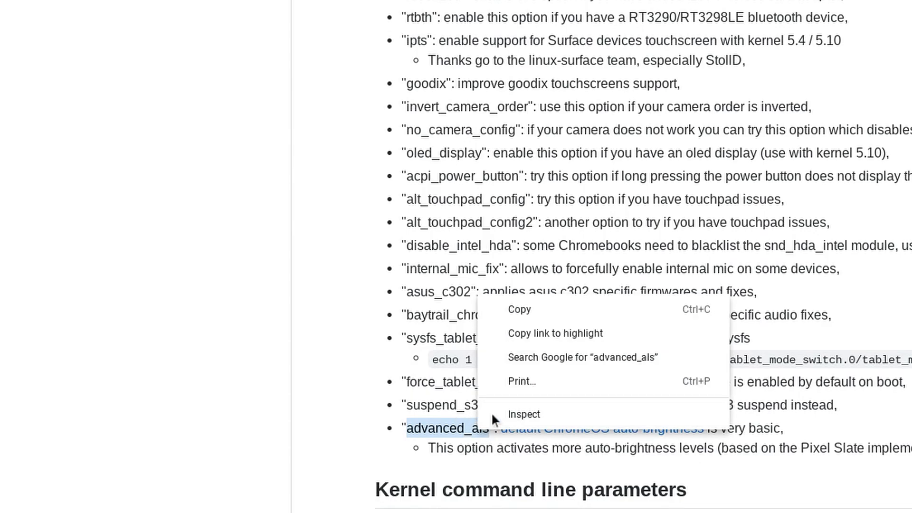
{"action": "left_click", "coordinate": [513, 310]}
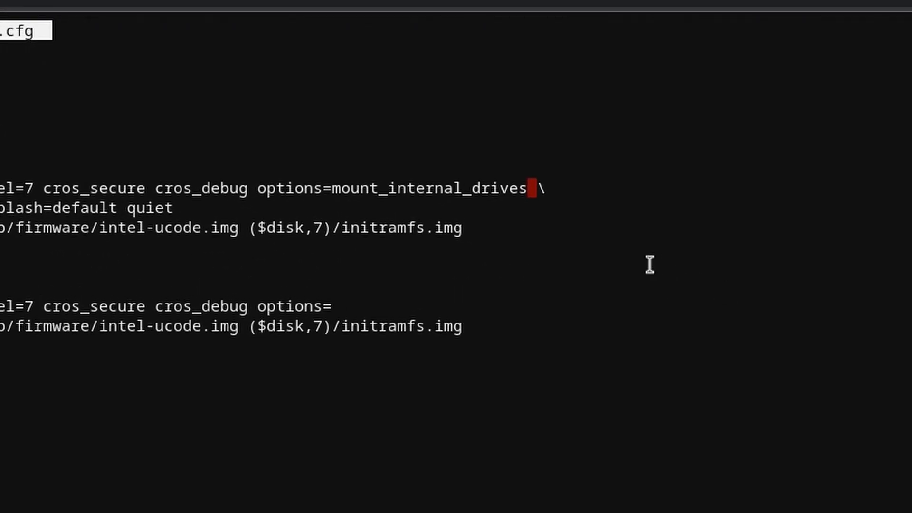
{"action": "type", "text": ","}
{"action": "key", "text": "ctrl+v"}
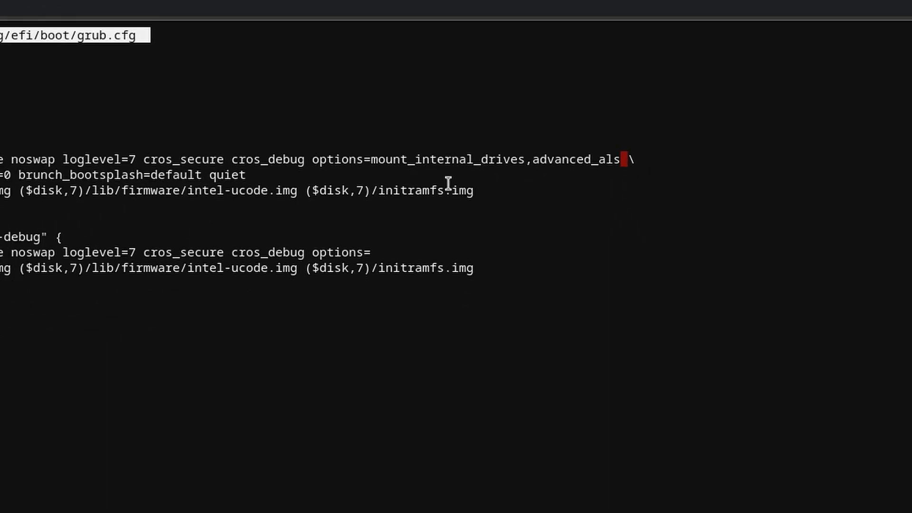
{"action": "key", "text": "Left"}
{"action": "key", "text": "Left"}
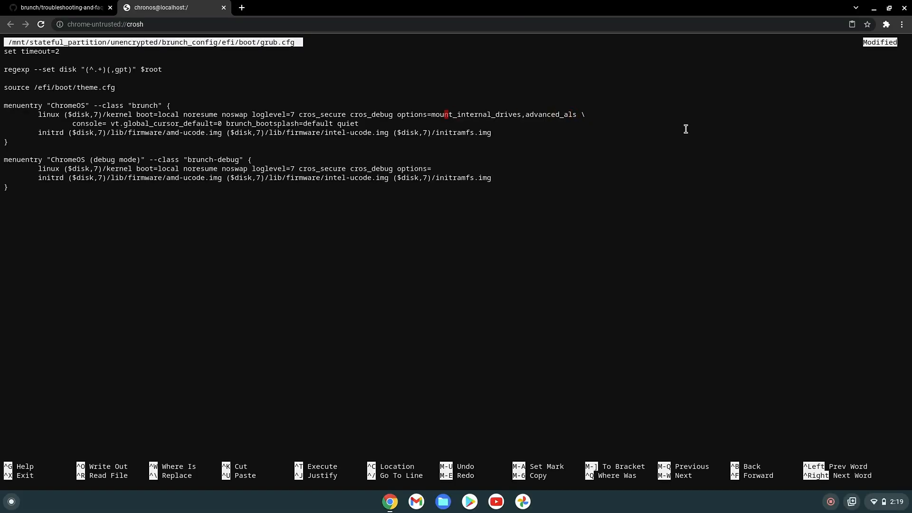
Step: Delete mount_internal_drives and its comma, leaving options=advanced_als only
{"action": "key", "text": "Right"}
{"action": "key", "text": "Right"}
{"action": "key", "text": "Right"}
{"action": "key", "text": "Right"}
{"action": "key", "text": "Right"}
{"action": "key", "text": "Right"}
{"action": "key", "text": "Right"}
{"action": "key", "text": "Left"}
{"action": "key", "text": "Left"}
{"action": "key", "text": "Left"}
{"action": "key", "text": "BackSpace"}
{"action": "key", "text": "BackSpace"}
{"action": "key", "text": "BackSpace"}
{"action": "key", "text": "BackSpace"}
{"action": "key", "text": "BackSpace"}
{"action": "key", "text": "BackSpace"}
{"action": "key", "text": "BackSpace"}
{"action": "key", "text": "BackSpace"}
{"action": "key", "text": "BackSpace"}
{"action": "key", "text": "BackSpace"}
{"action": "key", "text": "BackSpace"}
{"action": "key", "text": "BackSpace"}
{"action": "key", "text": "BackSpace"}
{"action": "key", "text": "BackSpace"}
{"action": "key", "text": "BackSpace"}
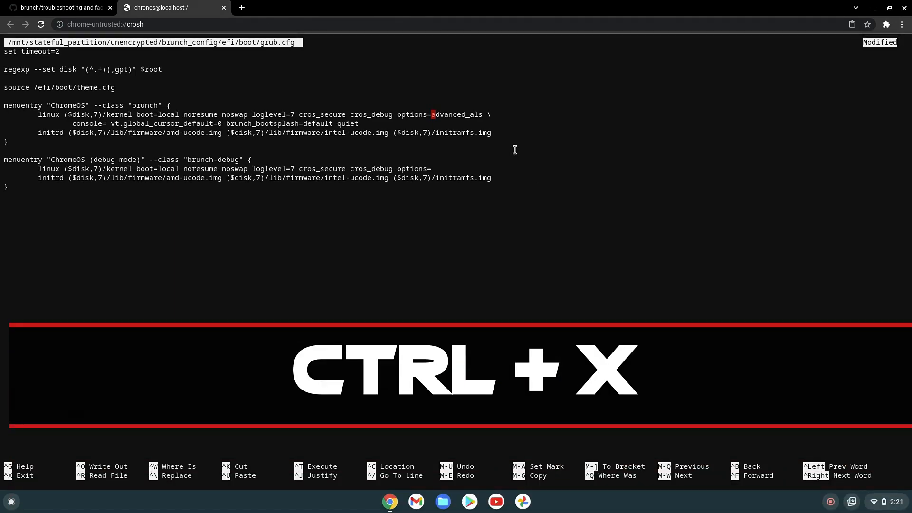
Step: Save grub.cfg under the same name and exit nano
{"action": "key", "text": "ctrl+x"}
{"action": "key", "text": "y"}
{"action": "key", "text": "Return"}
{"action": "key", "text": "ctrl+x"}
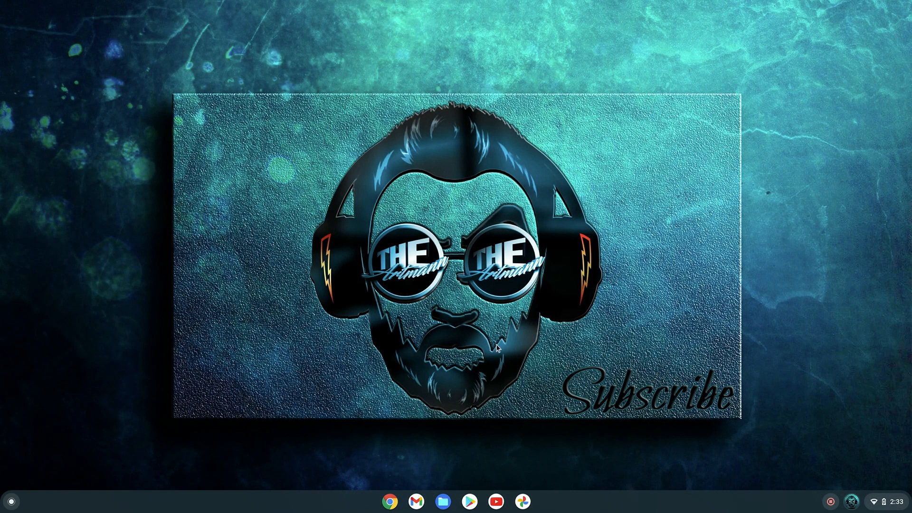
Step: Reopen crosh, enter shell and run sudo edit-brunch-config to view the saved grub.cfg
{"action": "key", "text": "ctrl+alt+t"}
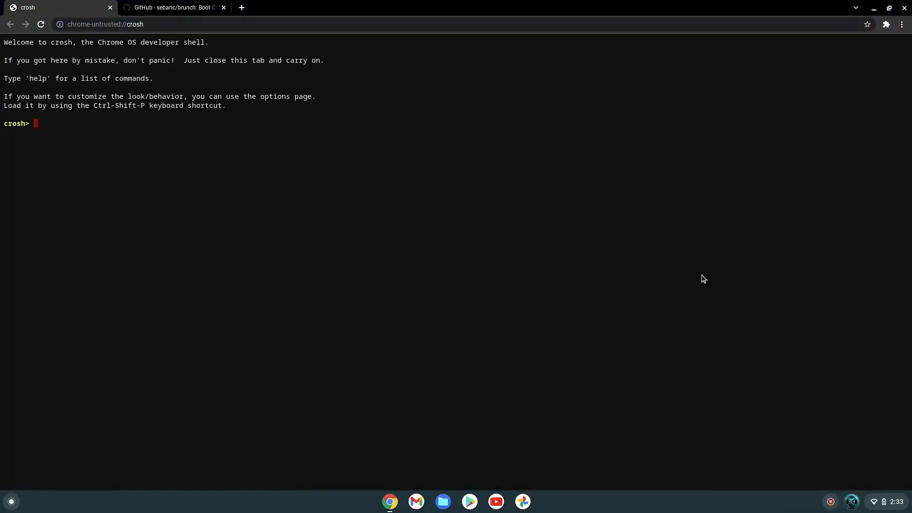
{"action": "type", "text": "shell"}
{"action": "key", "text": "Return"}
{"action": "type", "text": "sudo edit-brunch-config"}
{"action": "key", "text": "Return"}
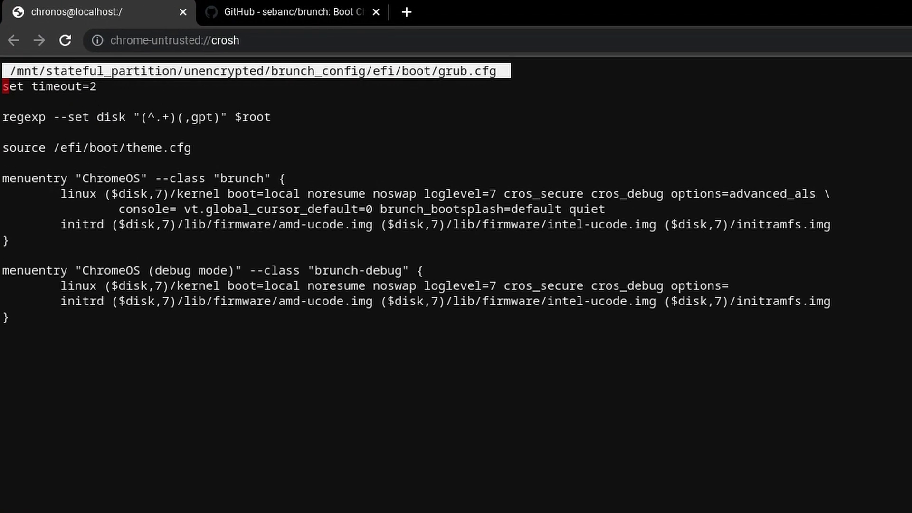
Step: Add ,enable_updates after advanced_als, then close the window discarding the change
{"action": "key", "text": "Down"}
{"action": "key", "text": "Down"}
{"action": "key", "text": "Down"}
{"action": "key", "text": "Down"}
{"action": "key", "text": "ctrl+Right"}
{"action": "key", "text": "ctrl+Right"}
{"action": "key", "text": "ctrl+Right"}
{"action": "key", "text": "Right"}
{"action": "key", "text": "Right"}
{"action": "key", "text": "Right"}
{"action": "key", "text": "Right"}
{"action": "key", "text": "Right"}
{"action": "key", "text": "Right"}
{"action": "key", "text": "Right"}
{"action": "key", "text": "Right"}
{"action": "key", "text": "Right"}
{"action": "key", "text": "Right"}
{"action": "key", "text": "Right"}
{"action": "key", "text": "Right"}
{"action": "key", "text": "Right"}
{"action": "key", "text": "Right"}
{"action": "key", "text": "Right"}
{"action": "key", "text": "Right"}
{"action": "key", "text": "Right"}
{"action": "key", "text": "Right"}
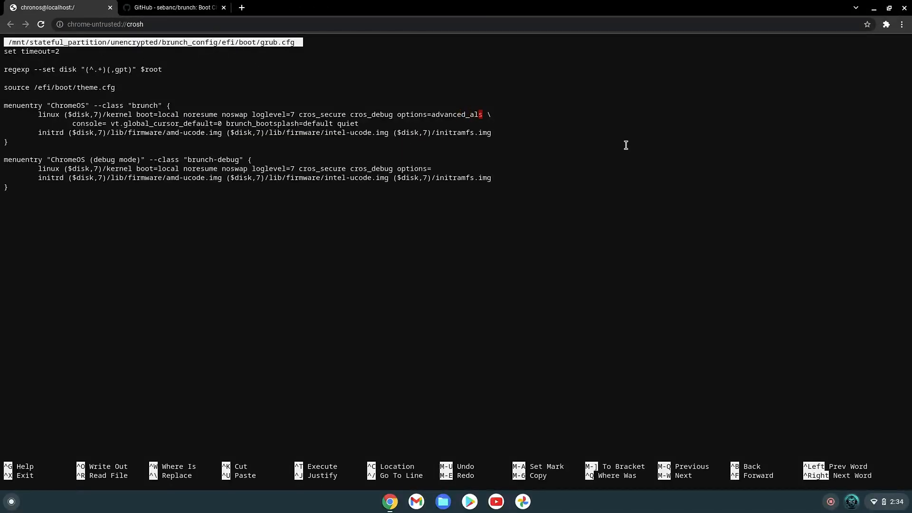
{"action": "type", "text": ",enable_updates"}
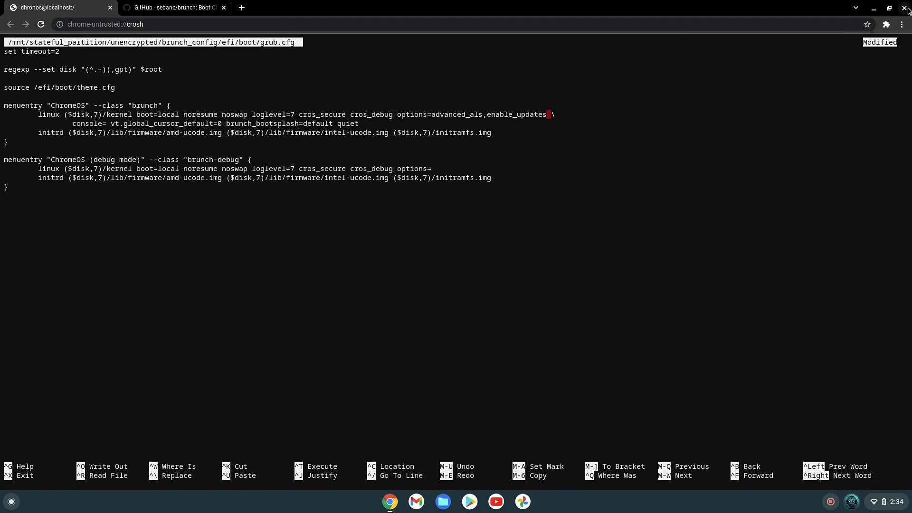
{"action": "left_click", "coordinate": [903, 7]}
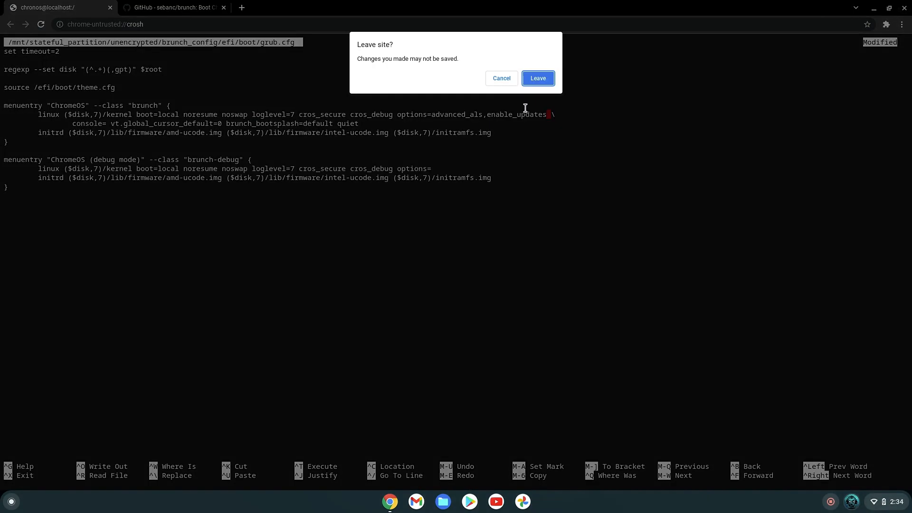
{"action": "left_click", "coordinate": [538, 78]}
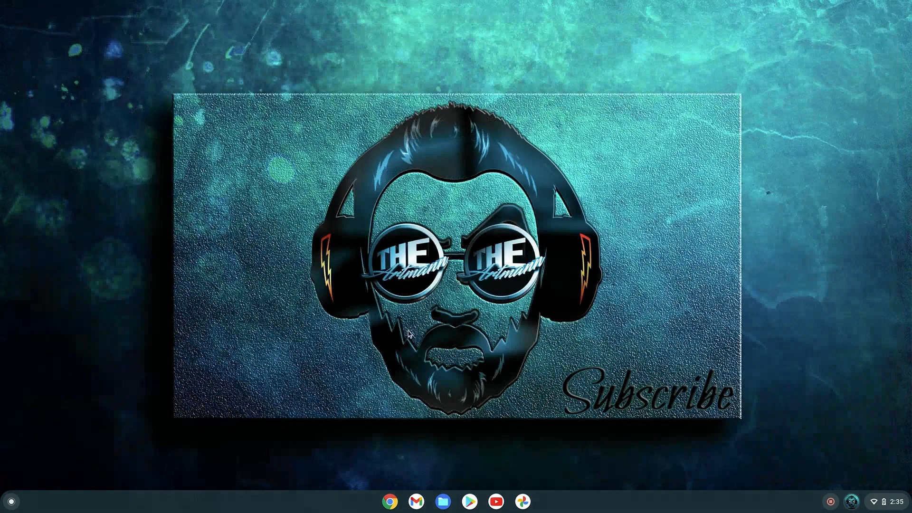